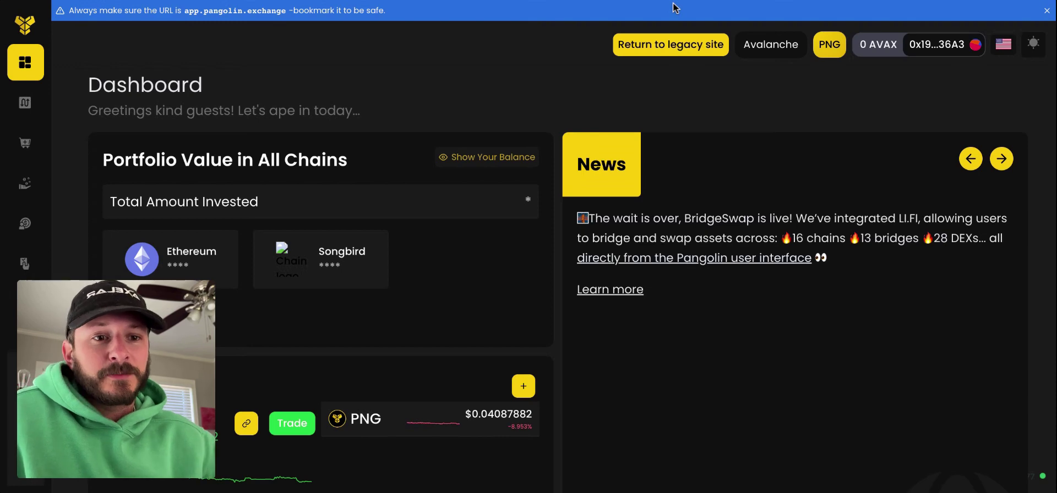
Switch the active chain from Avalanche to Polygon and open the Bridge page.
click(775, 48)
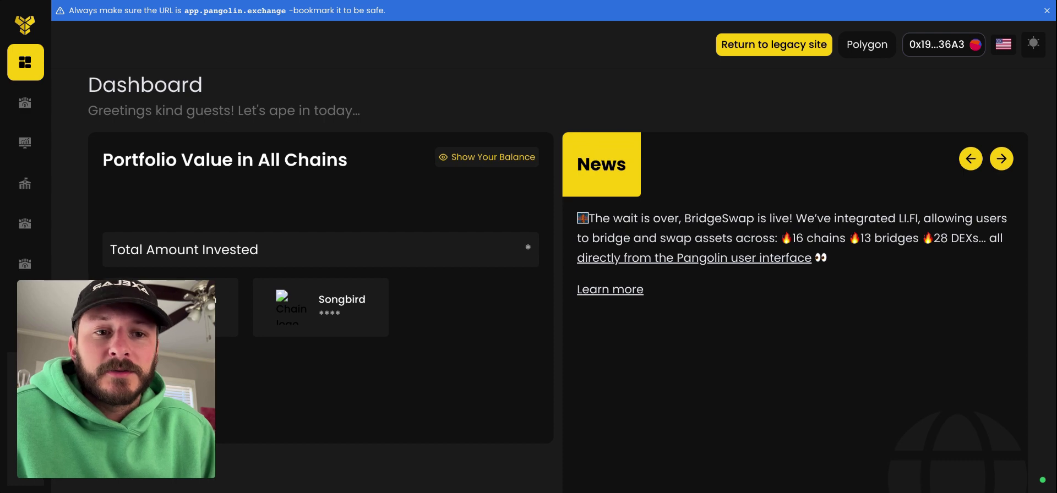
mouse_move(25, 105)
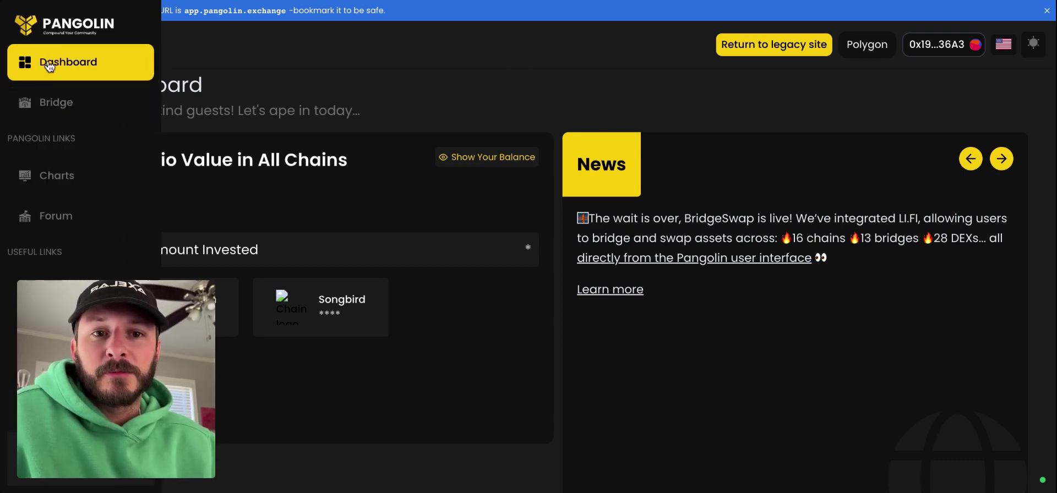
click(66, 111)
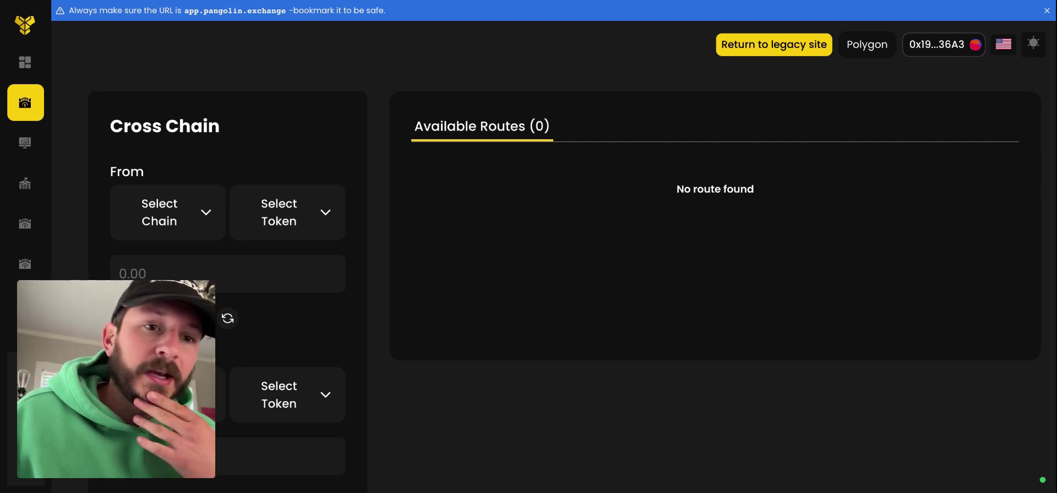
Set the bridge source to the Polygon chain with MATIC as the token.
click(171, 231)
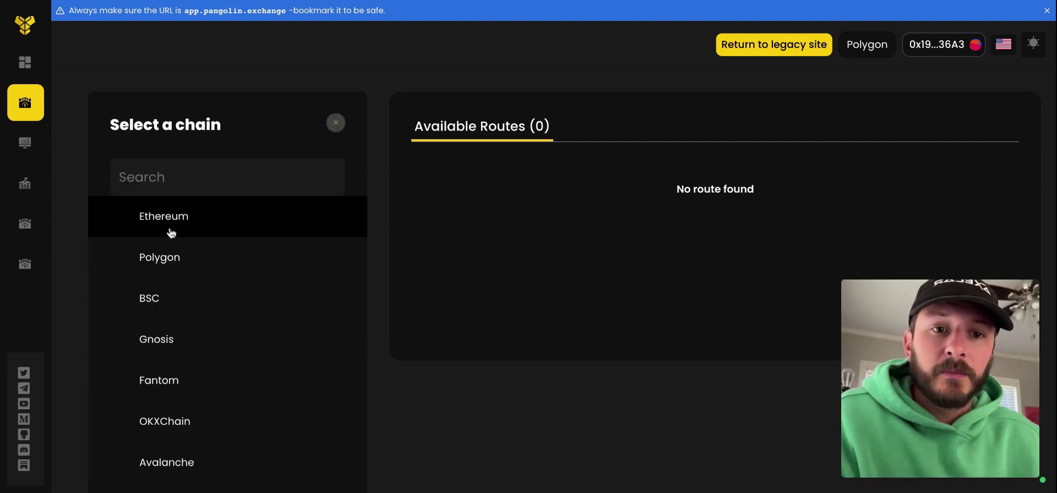
click(158, 259)
click(291, 225)
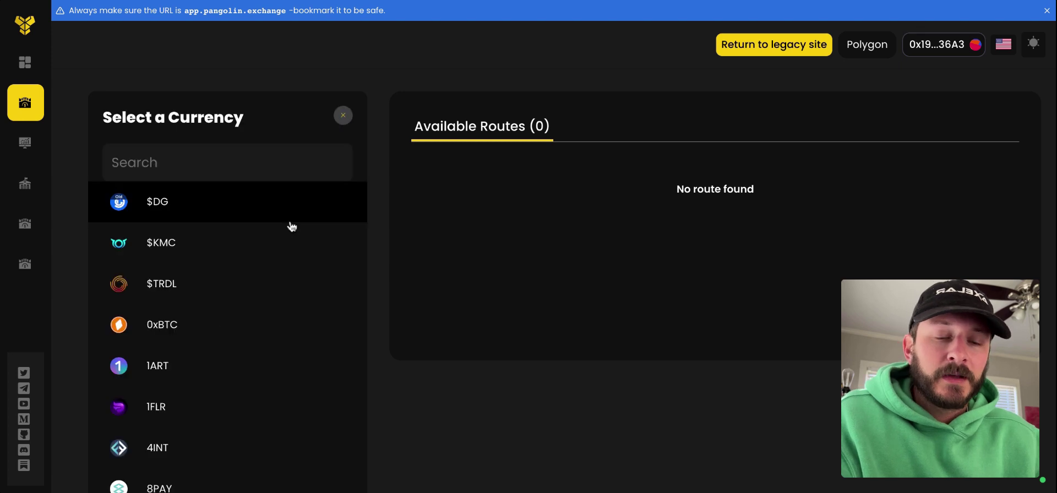
text(matic)
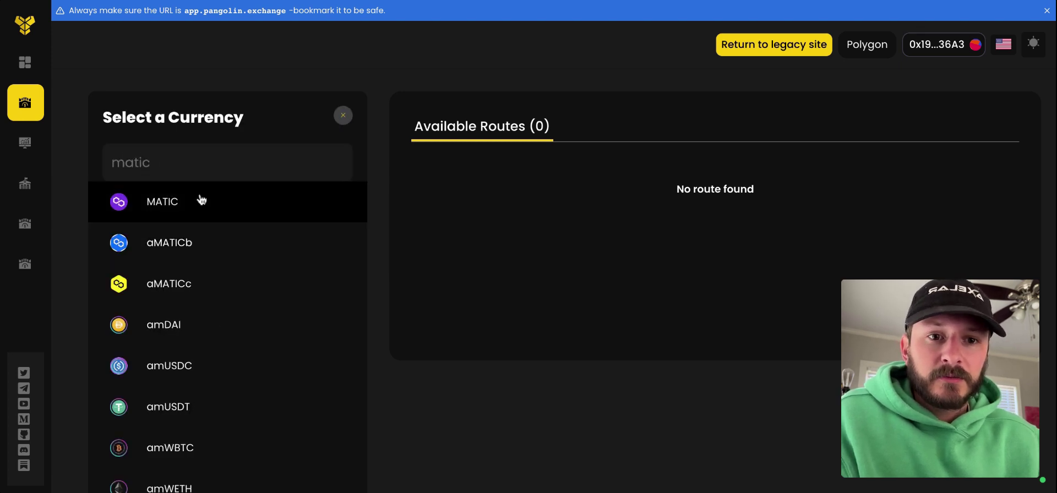
click(201, 201)
Set the bridge destination to the Avalanche chain with AVAX as the token.
scroll(215, 237, down, 1)
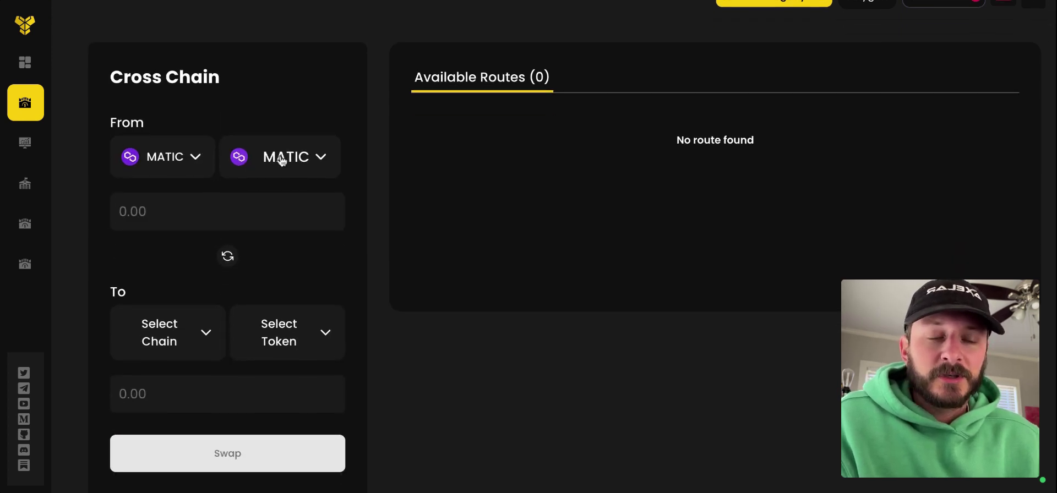
click(144, 346)
click(162, 412)
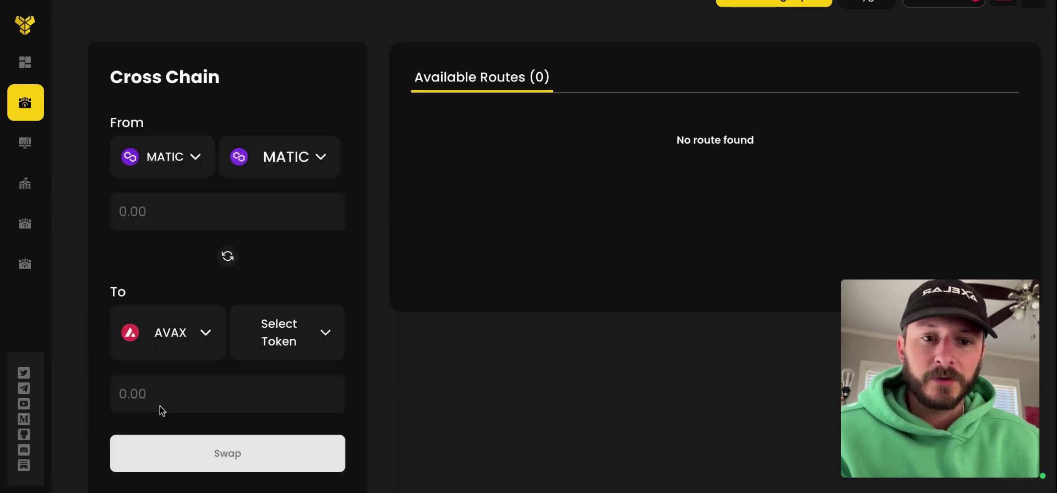
click(314, 325)
text(a)
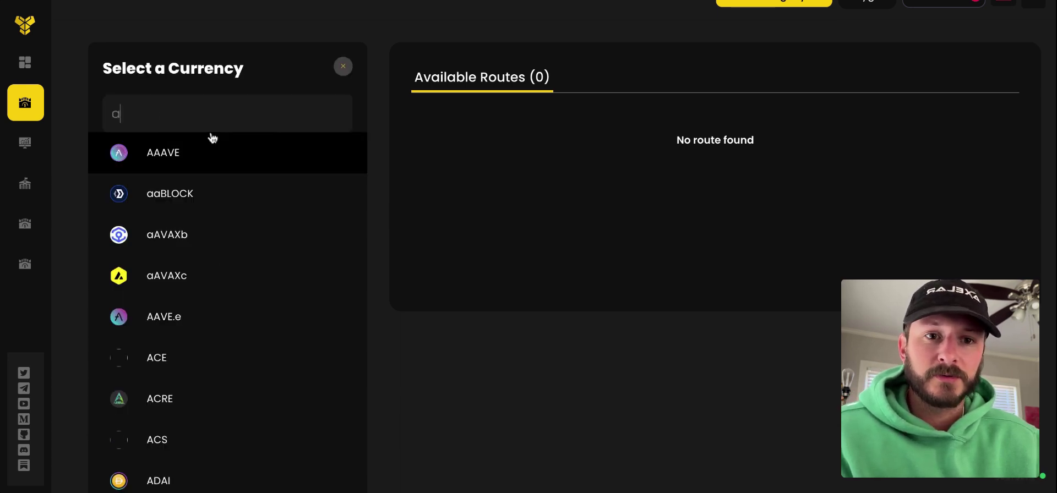
text(vax)
click(167, 157)
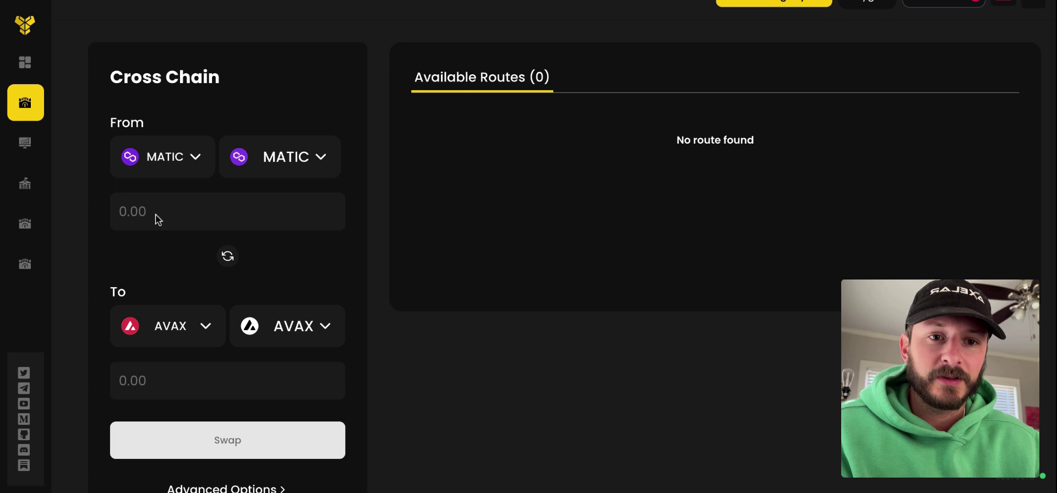
Enter 48 MATIC as the amount to bridge.
scroll(227, 209, down, 1)
click(199, 159)
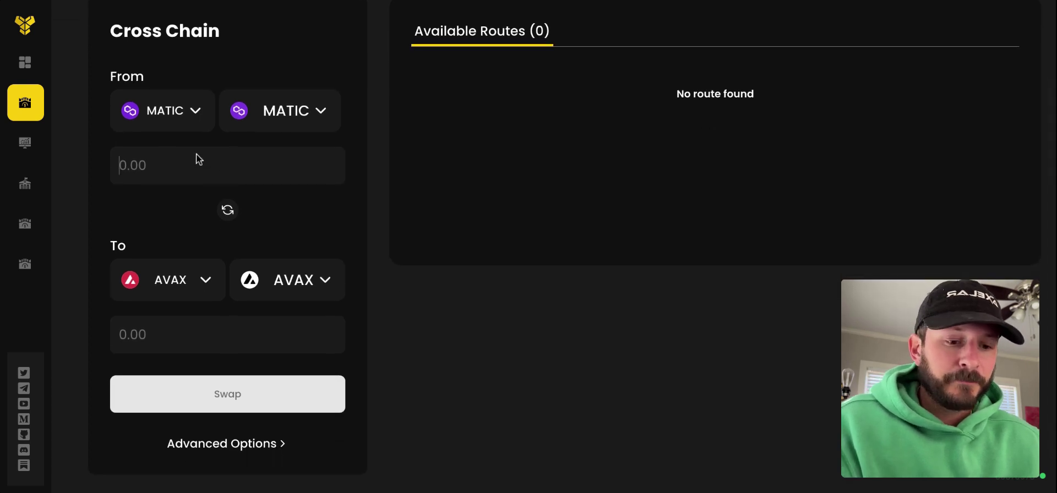
text(48)
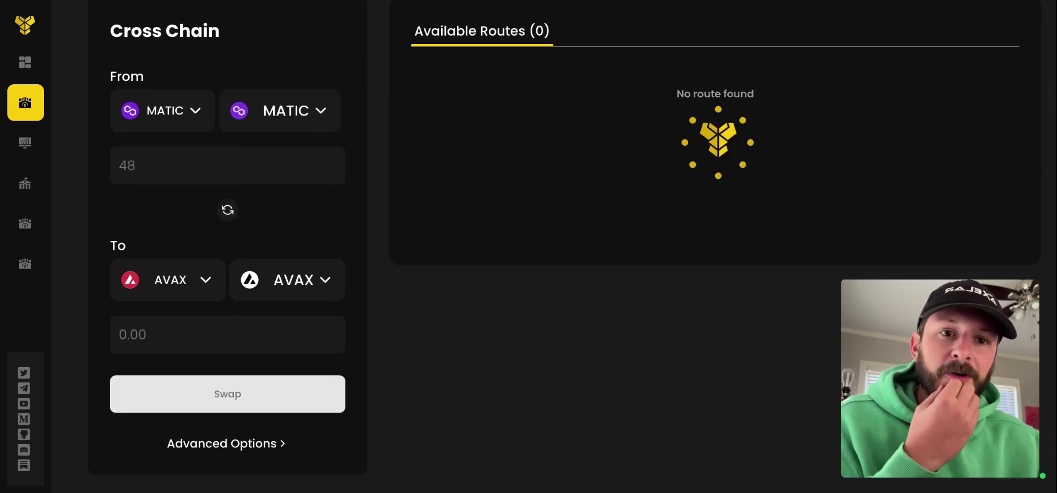
Examine the recommended route's swap and cross-chain steps, estimated result, duration and gas cost.
scroll(572, 248, up, 1)
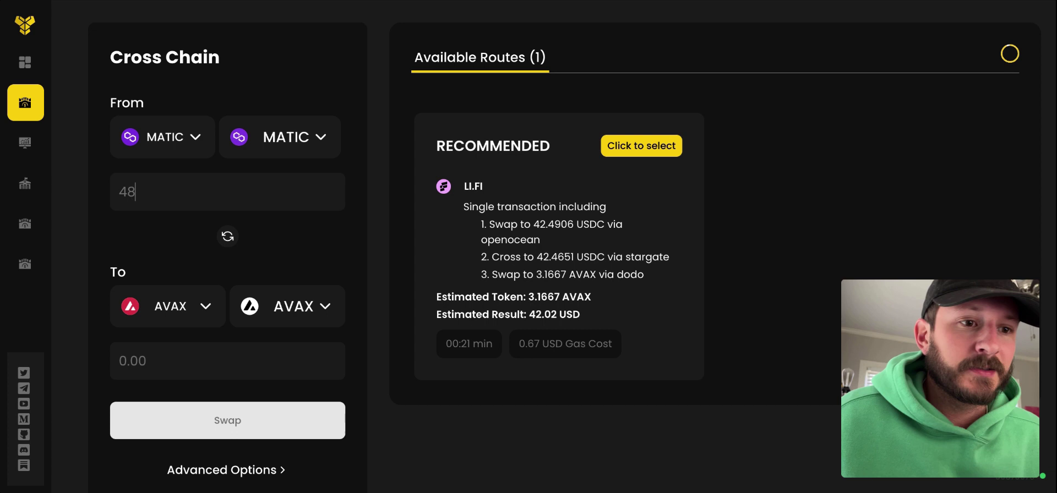
drag(494, 226, 540, 240)
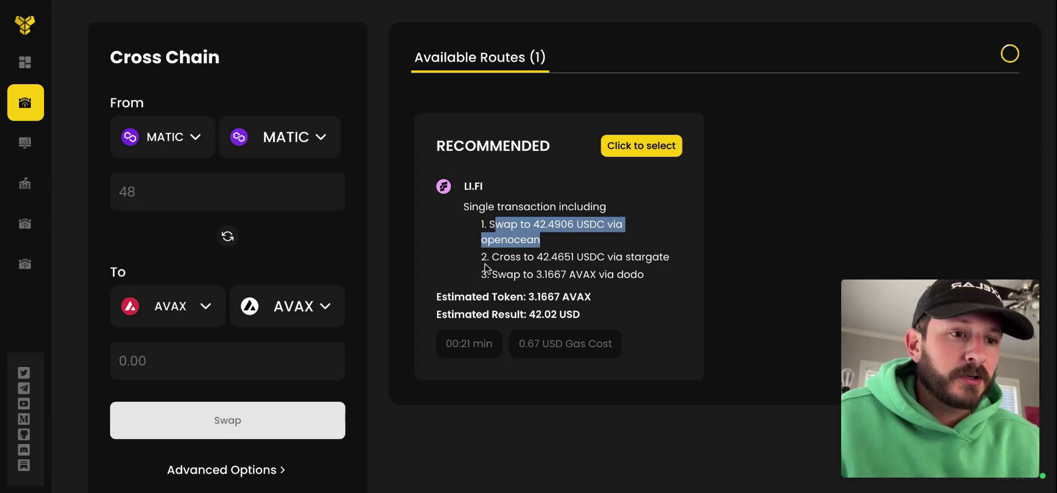
drag(486, 257, 669, 257)
click(659, 284)
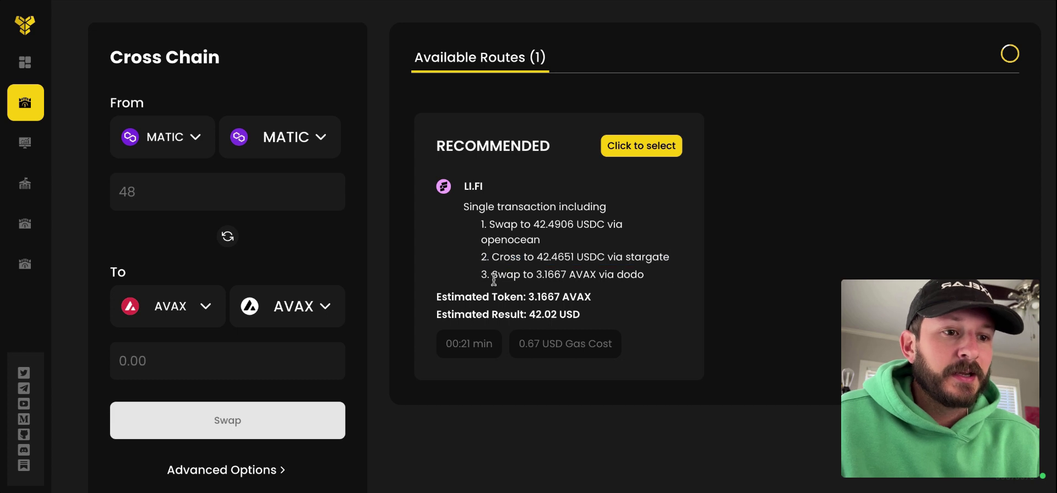
drag(487, 275, 644, 275)
click(655, 280)
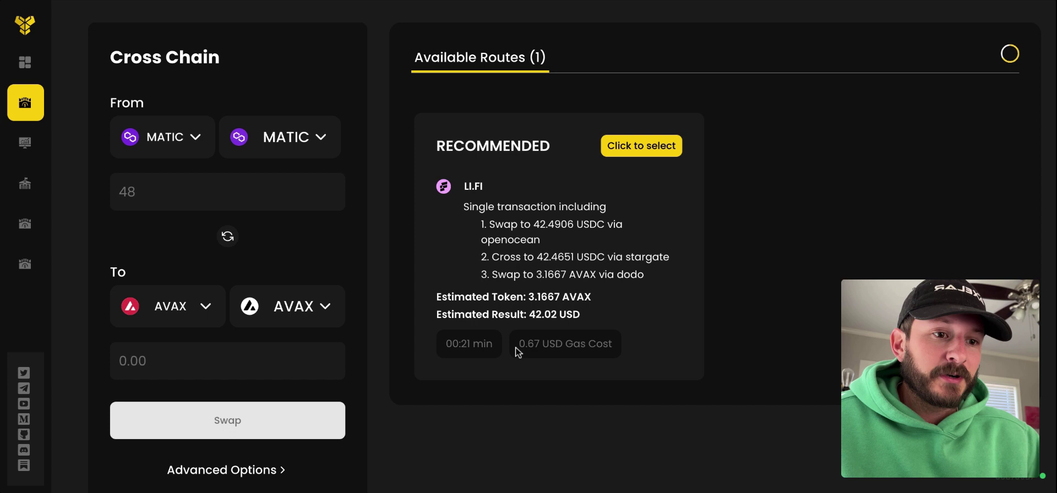
drag(518, 347, 626, 355)
click(595, 340)
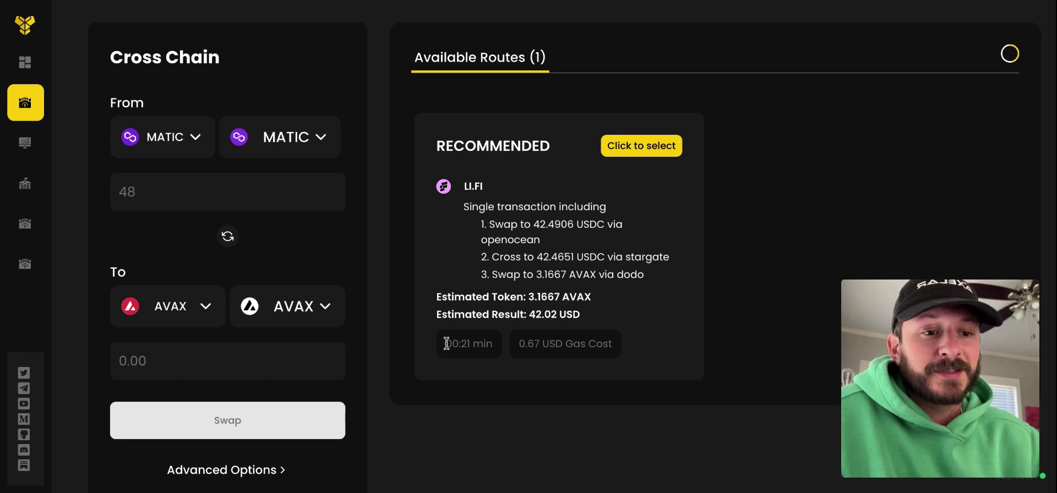
Carry out the swap with the recommended LI.FI route and close the transaction result.
click(665, 145)
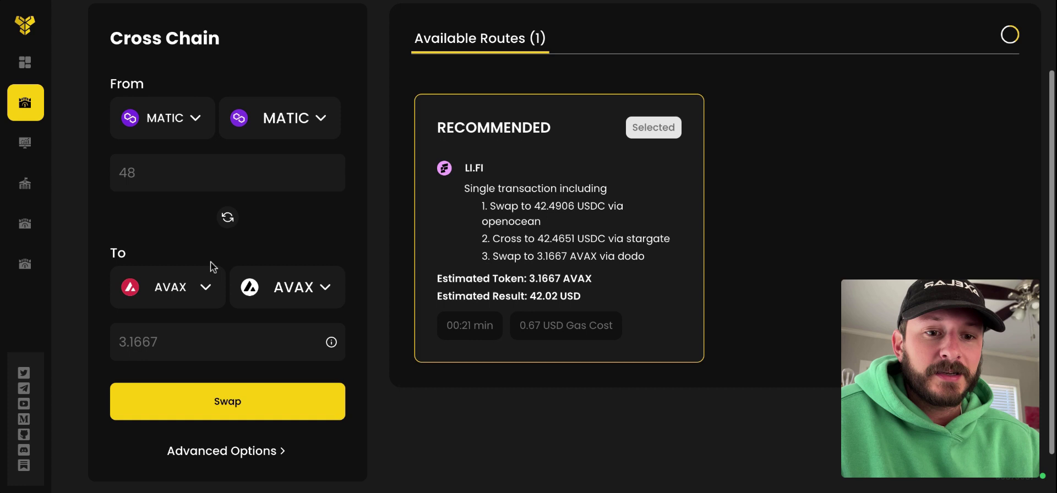
scroll(214, 268, down, 1)
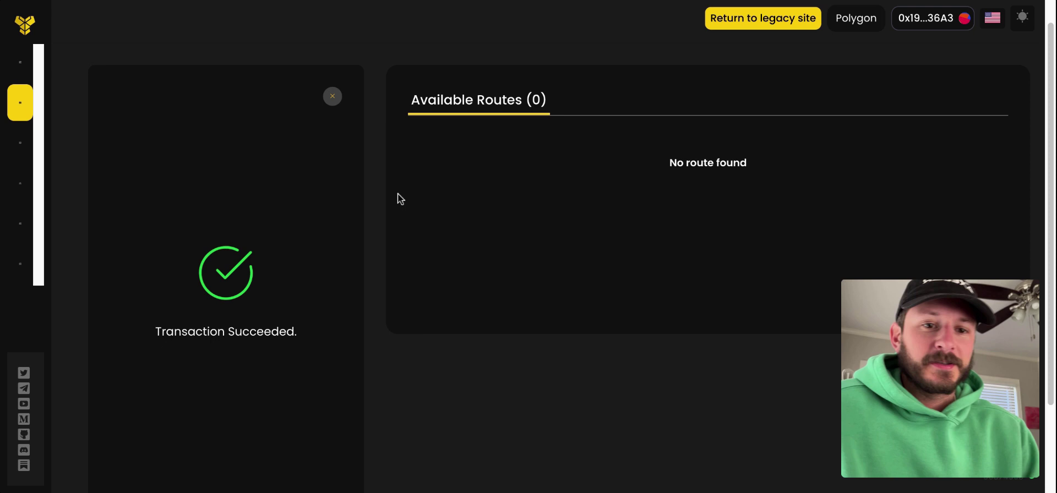
scroll(266, 358, down, 2)
scroll(269, 344, up, 3)
click(333, 125)
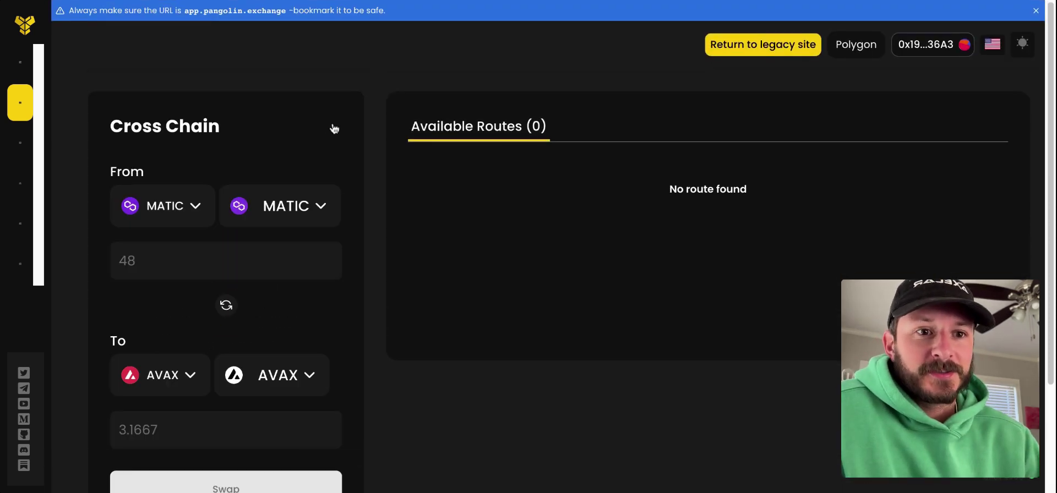
Switch the active chain to Avalanche on Mainnet and open the Dashboard.
scroll(333, 122, down, 3)
scroll(332, 122, up, 3)
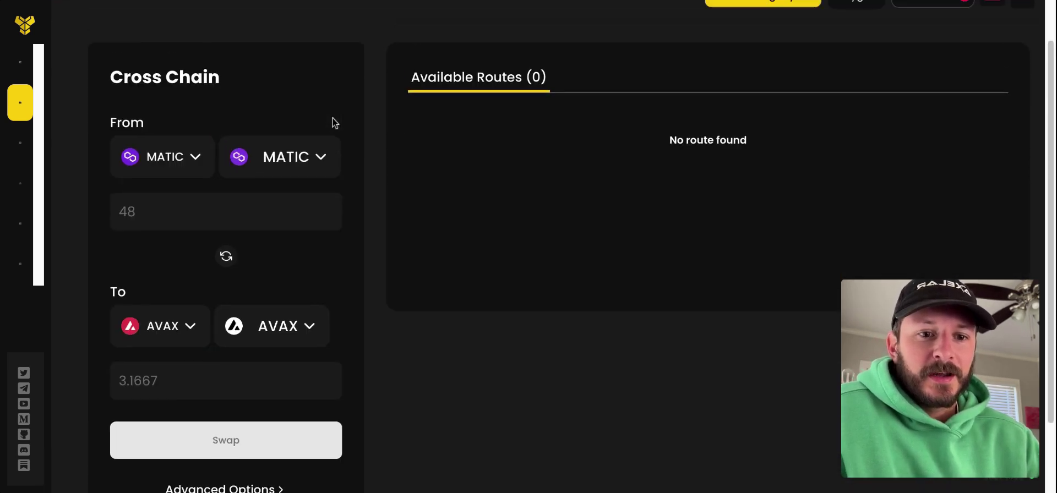
click(857, 45)
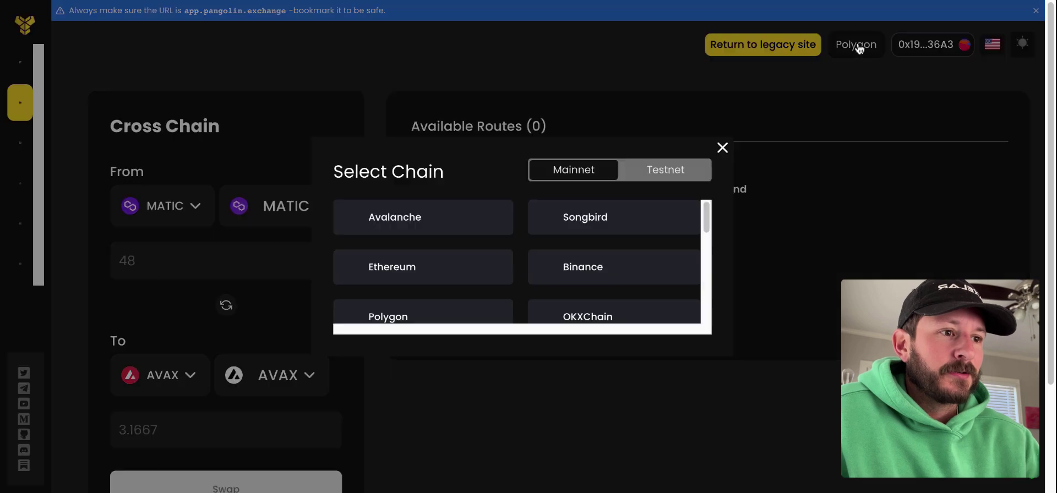
click(398, 226)
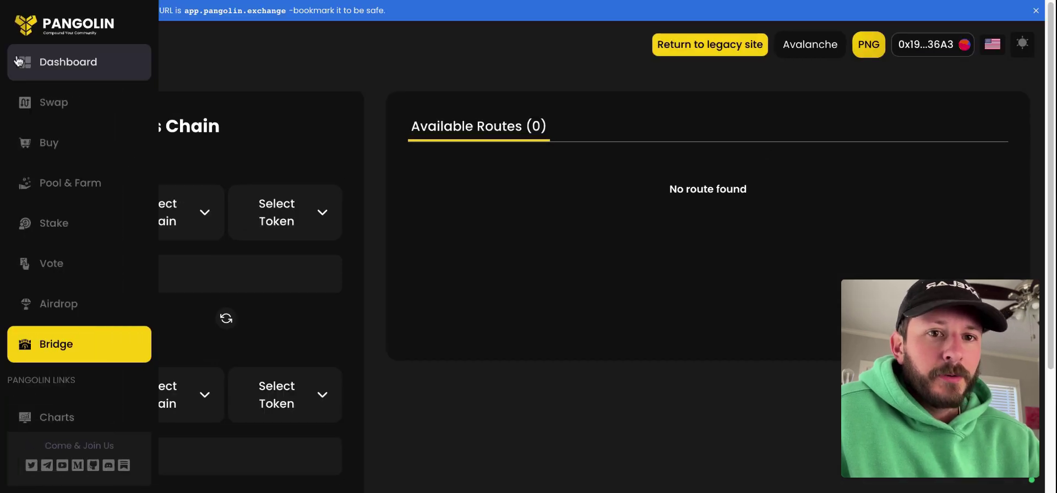
click(25, 63)
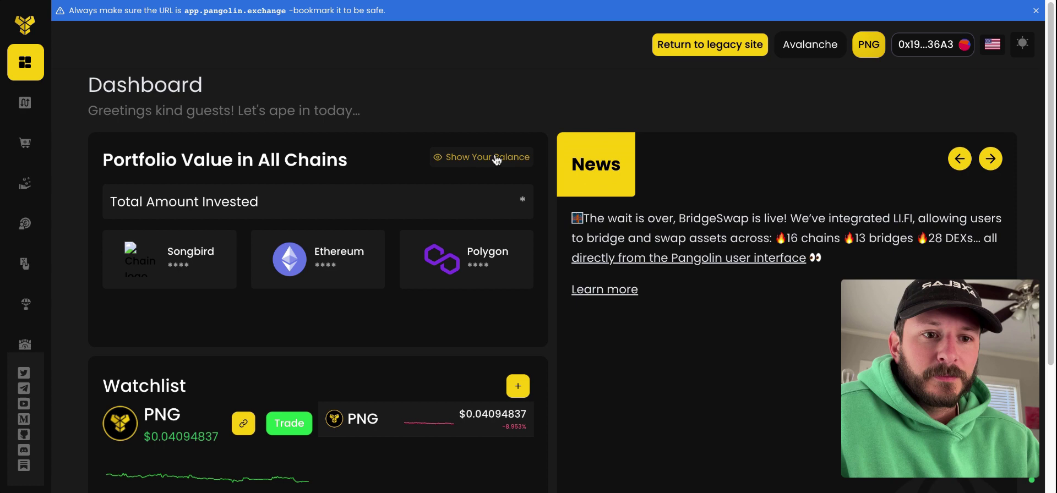
Show the portfolio balances for all chains to check the values, and hide them again.
click(495, 156)
scroll(482, 306, down, 2)
scroll(481, 307, up, 2)
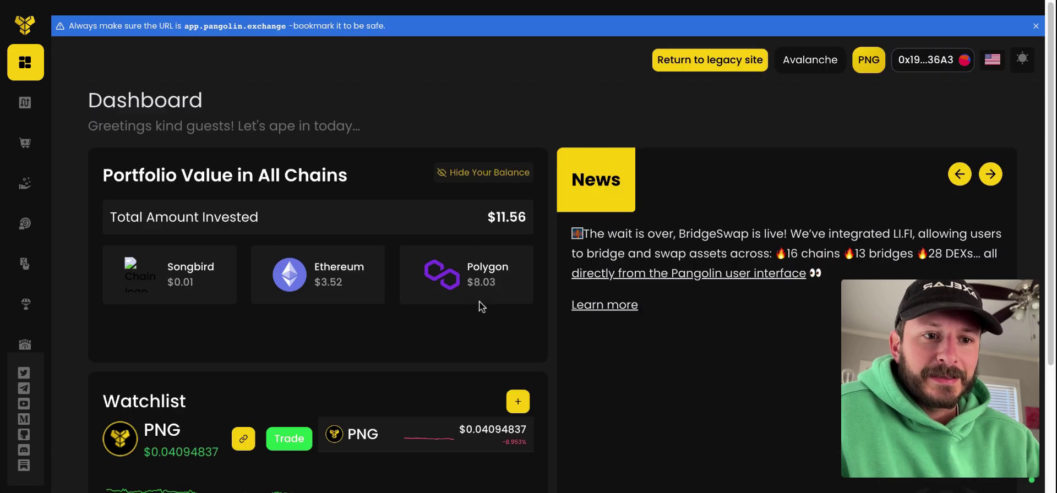
click(502, 158)
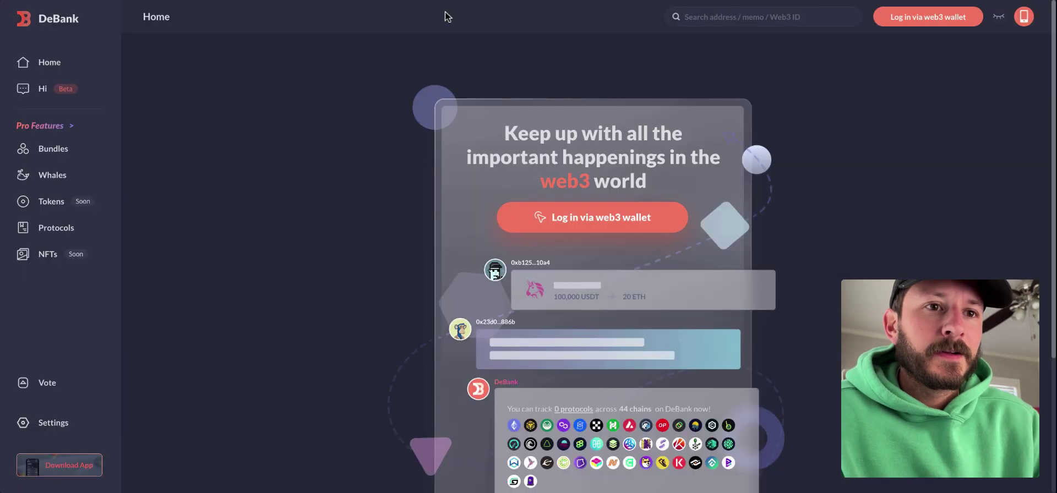
Switch to DeBank, search for the copied wallet address and open its portfolio.
click(730, 21)
key(ctrl+v)
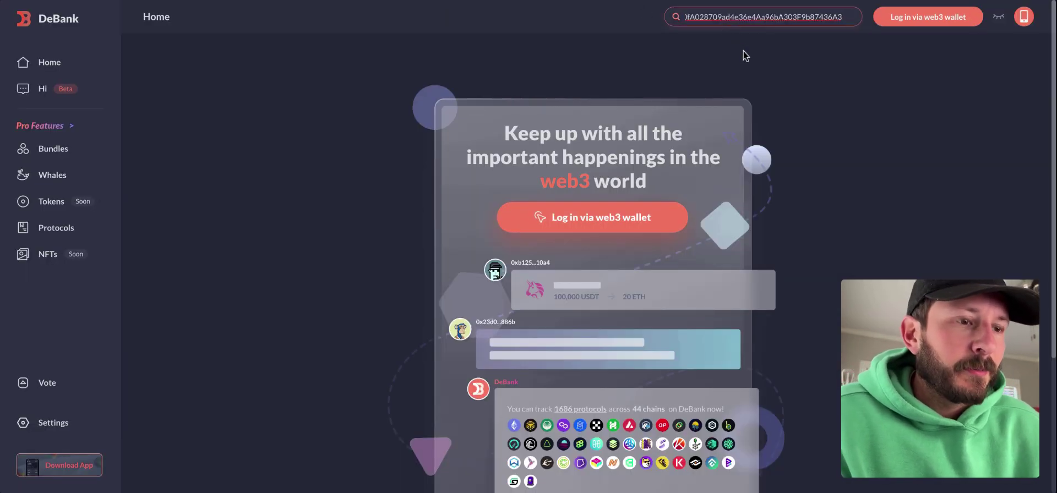
click(716, 55)
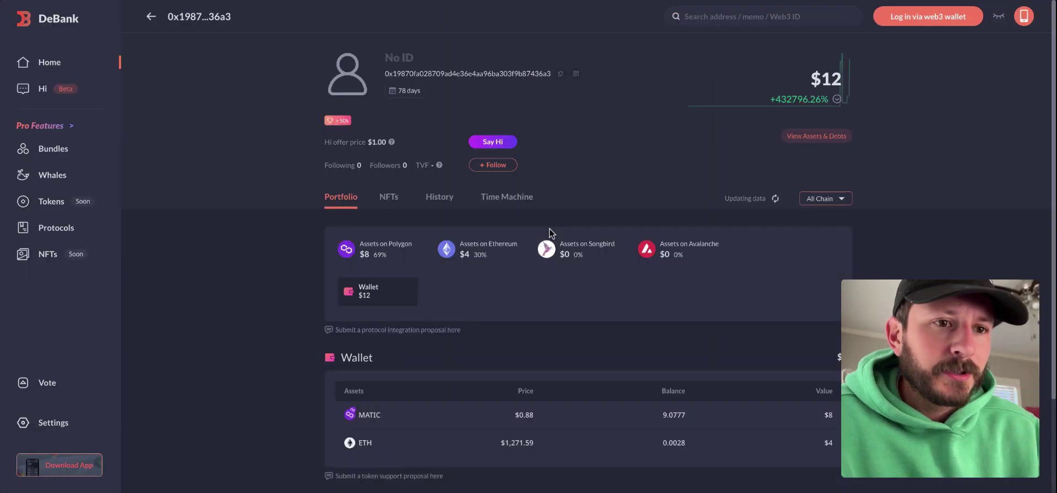
Filter the portfolio to assets on Avalanche and check the wallet's AVAX and USDC holdings.
scroll(550, 229, down, 1)
click(386, 176)
scroll(401, 313, down, 1)
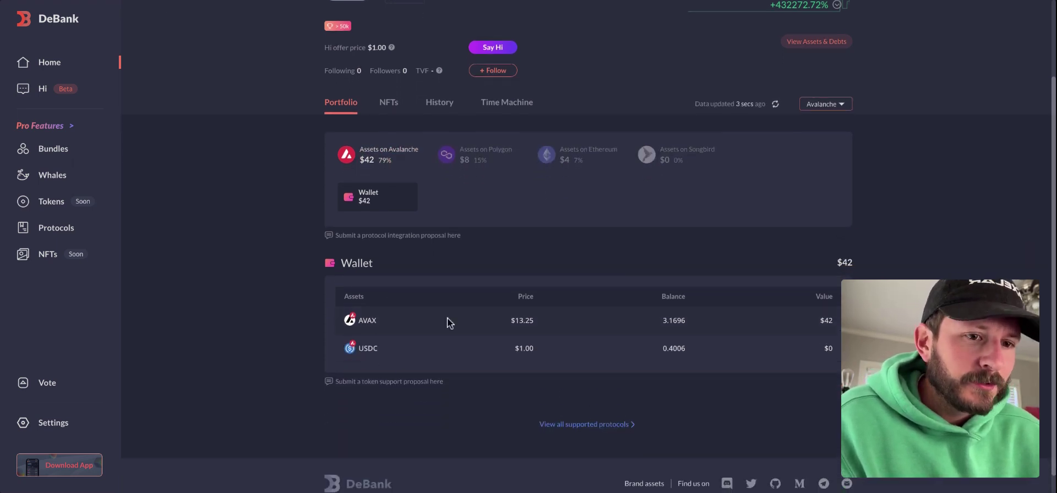
scroll(440, 329, down, 1)
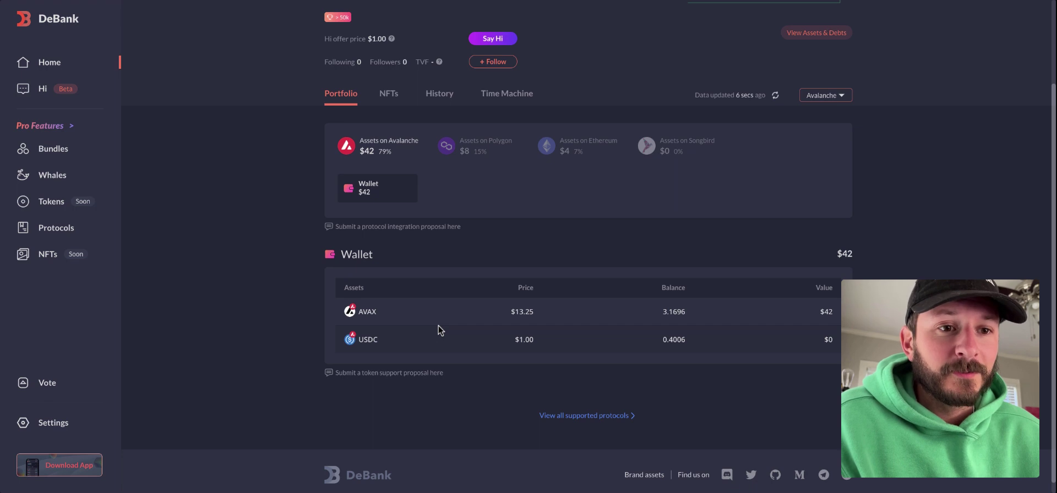